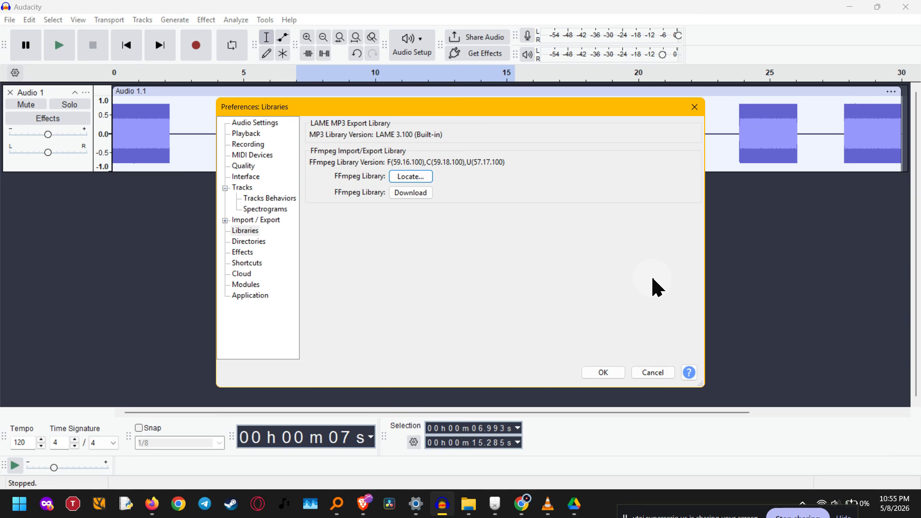
Switch to the FFmpeg download page in Chrome and highlight the 32-bit Windows installer entry for Audacity 3.2 and later
mouse_move(517, 510)
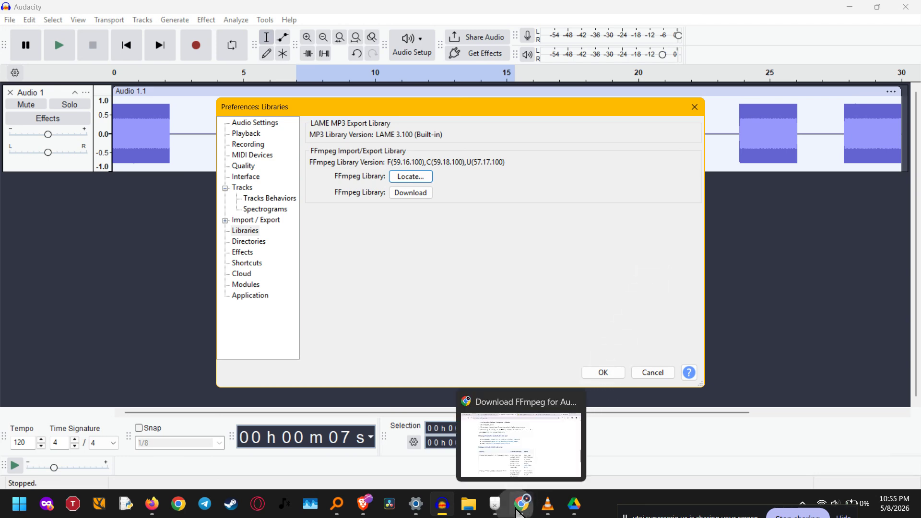
left_click(528, 434)
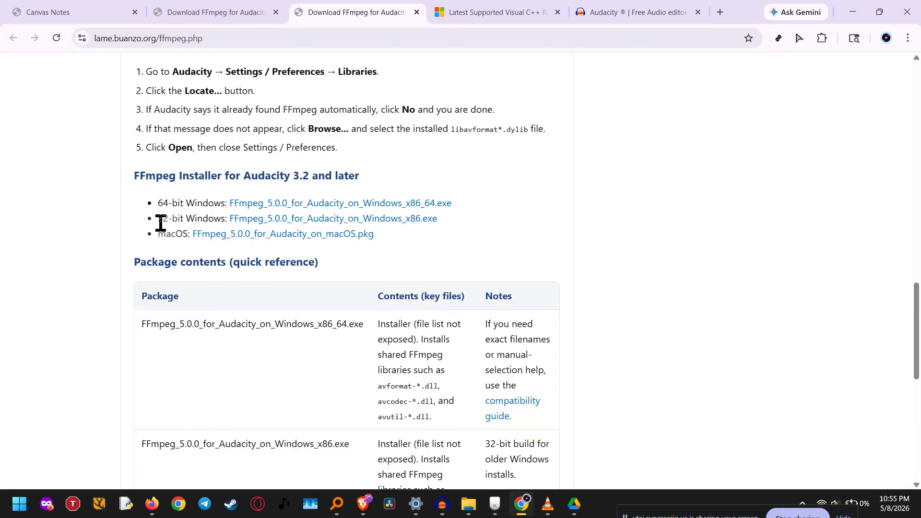
left_click_drag(160, 220, 451, 223)
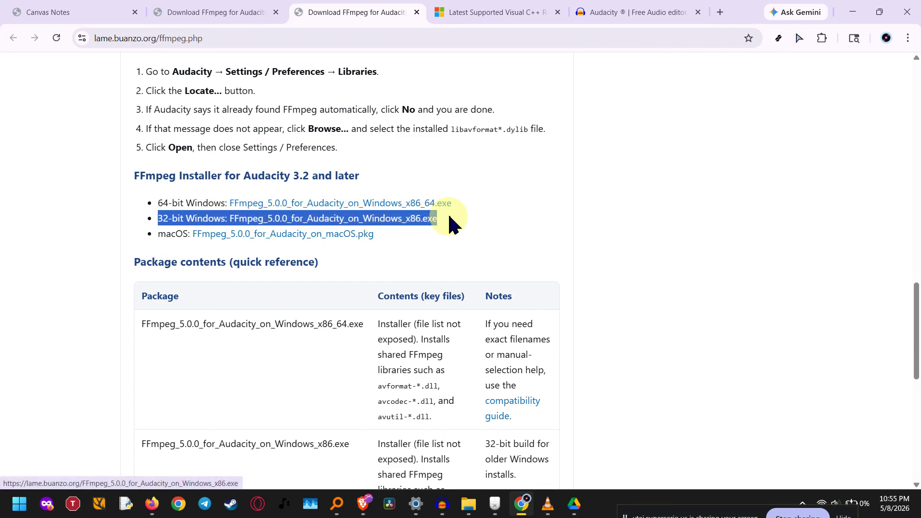
left_click(507, 236)
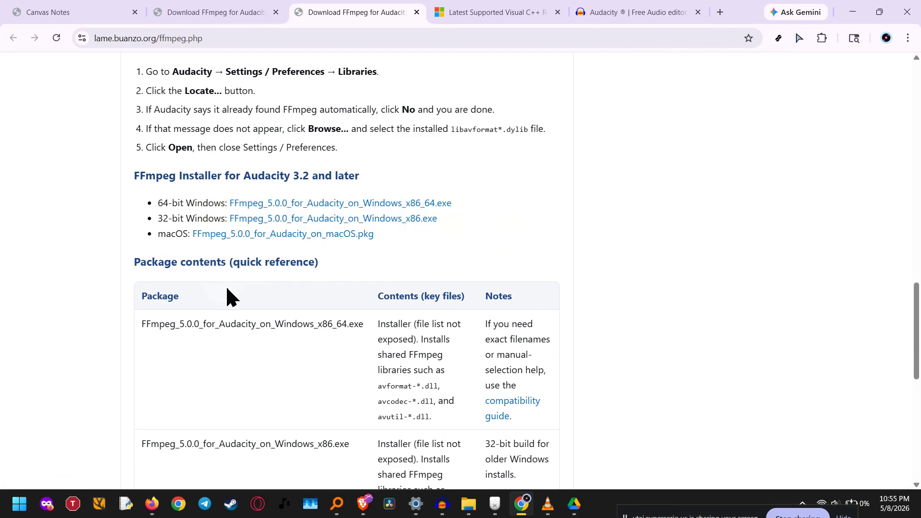
Switch to File Explorer and inspect the installed files in the FFmpeg For Audacity folder under Program Files, including unins000.exe
mouse_move(468, 503)
left_click(470, 454)
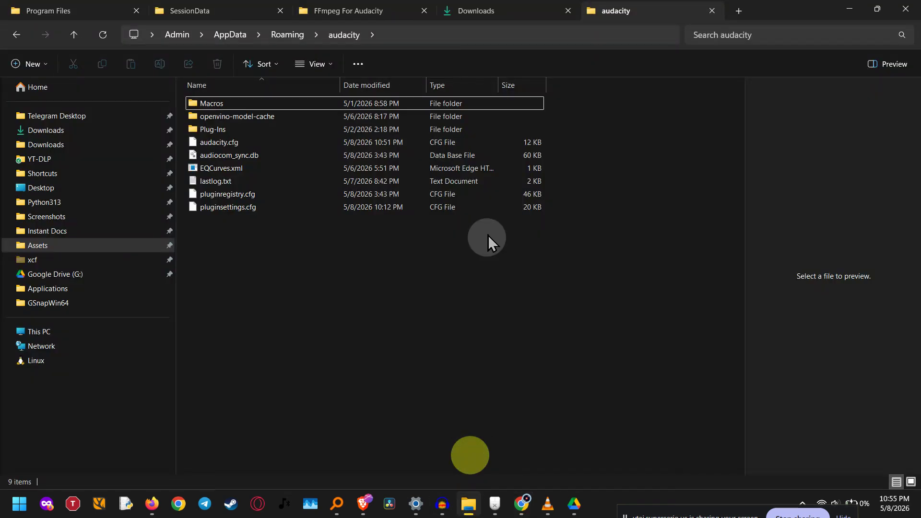
left_click(365, 14)
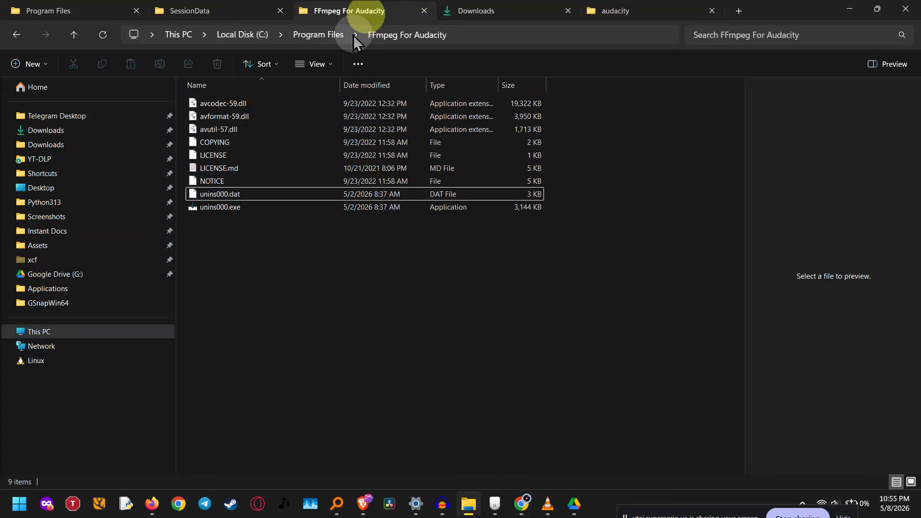
left_click(345, 258)
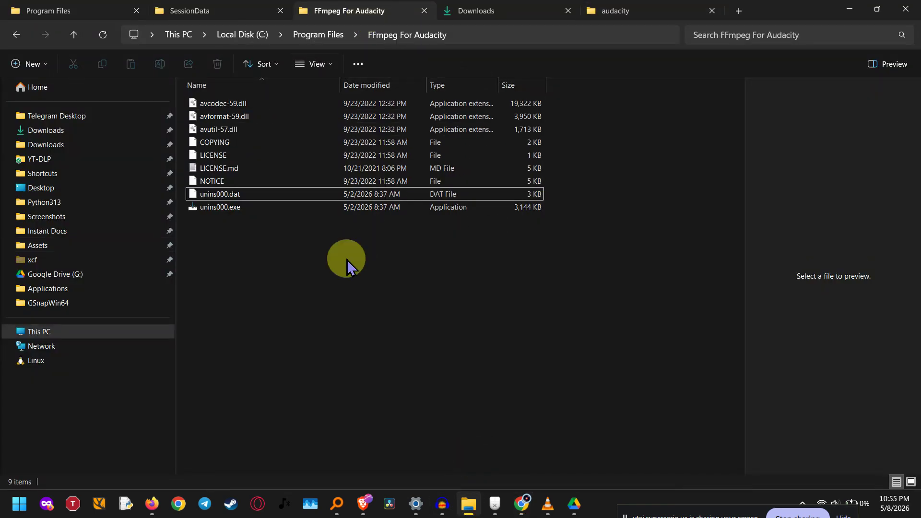
left_click(213, 211)
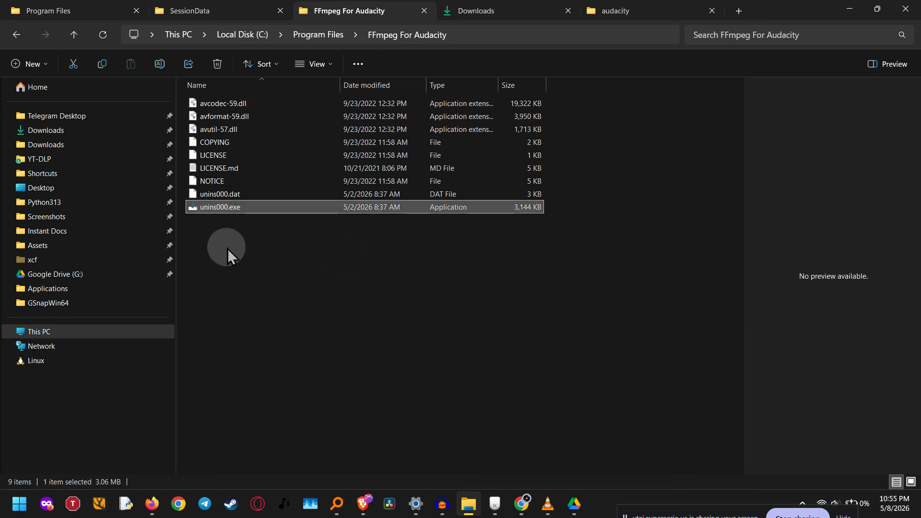
left_click(320, 36)
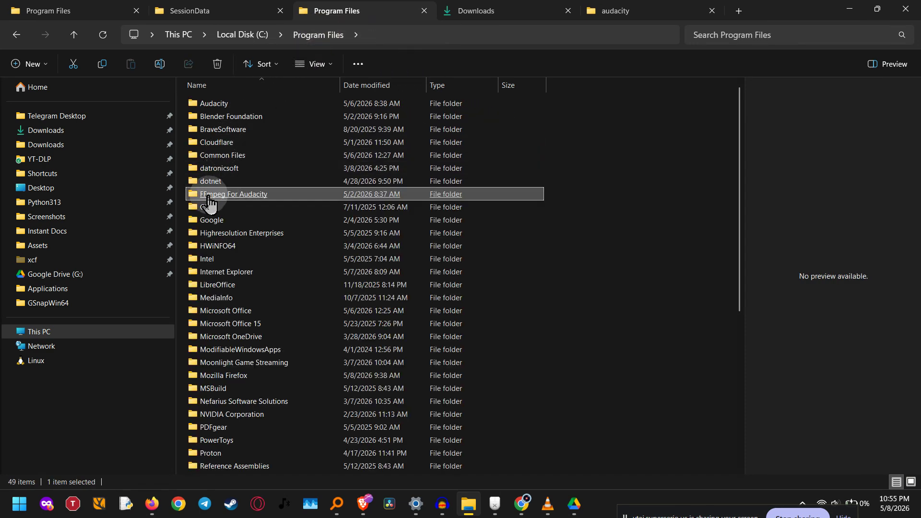
double_click(262, 199)
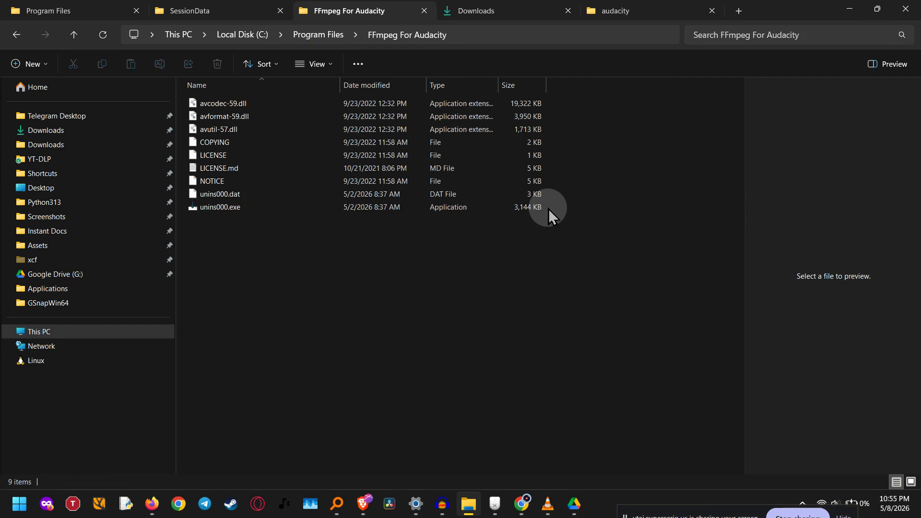
Return to the download page in Chrome and examine the 64-bit Windows installer entry and the package contents table
mouse_move(525, 502)
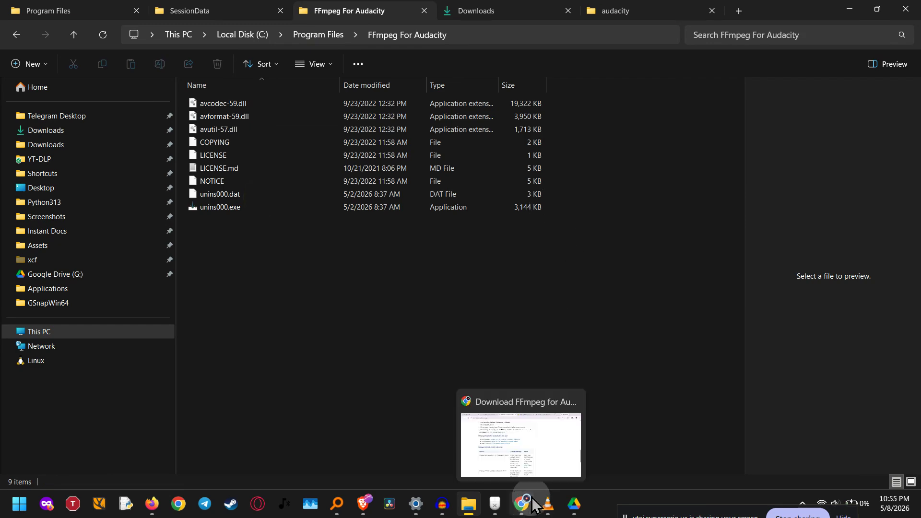
left_click(538, 438)
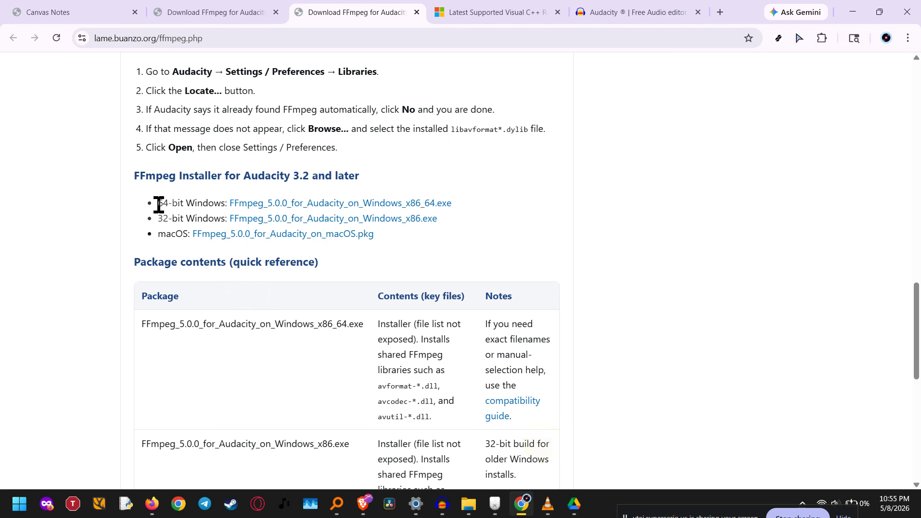
left_click_drag(159, 204, 529, 211)
left_click(529, 211)
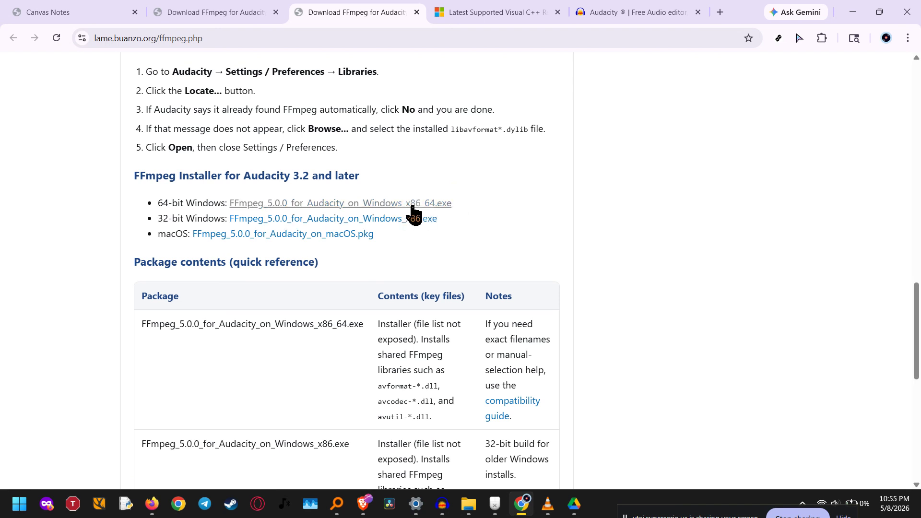
left_click(480, 206)
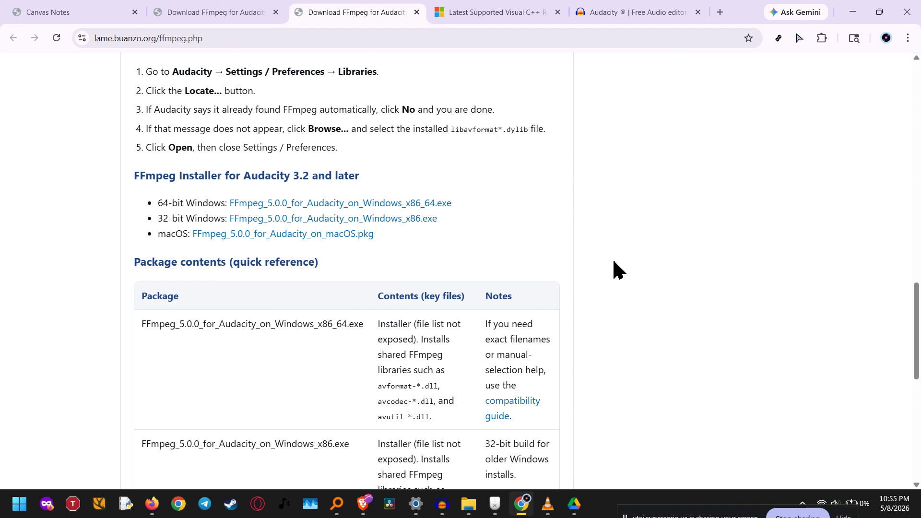
scroll(614, 265, "down", 2)
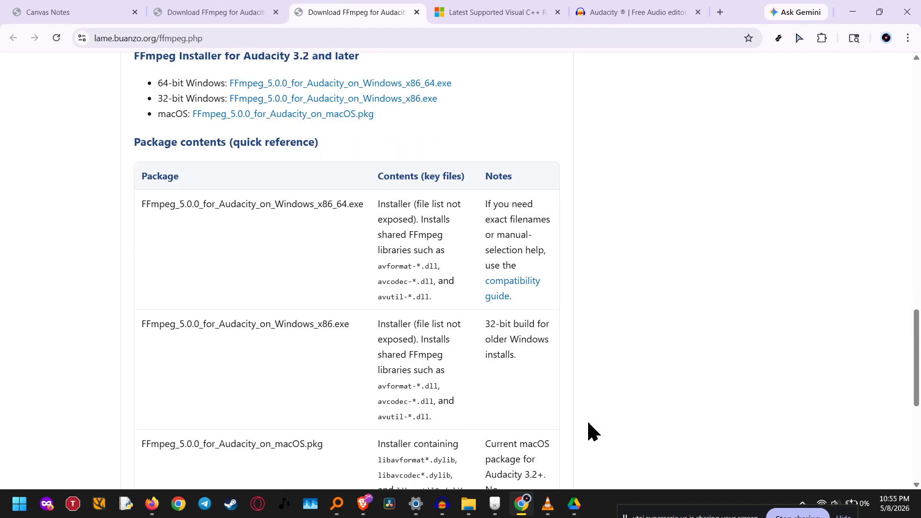
Switch to Audacity and start locating the FFmpeg library from the Libraries preferences, choosing to locate it manually
mouse_move(443, 504)
left_click(439, 457)
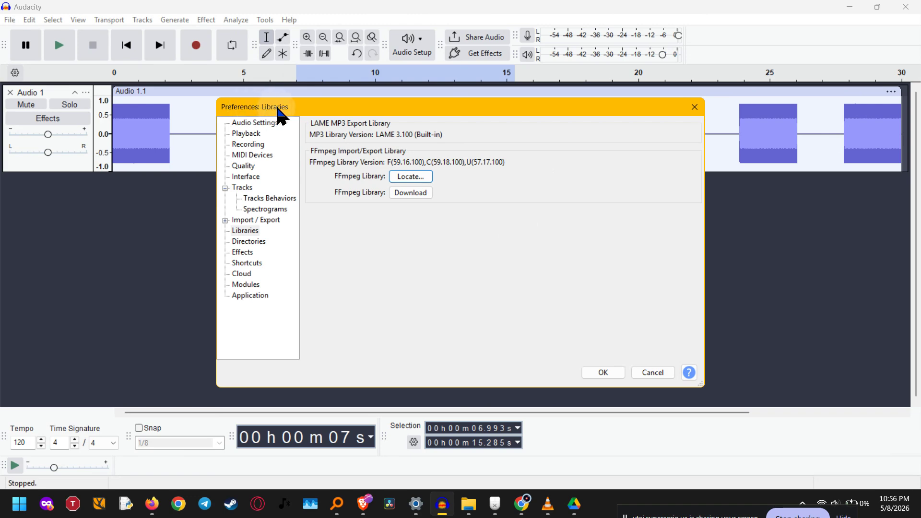
left_click(246, 231)
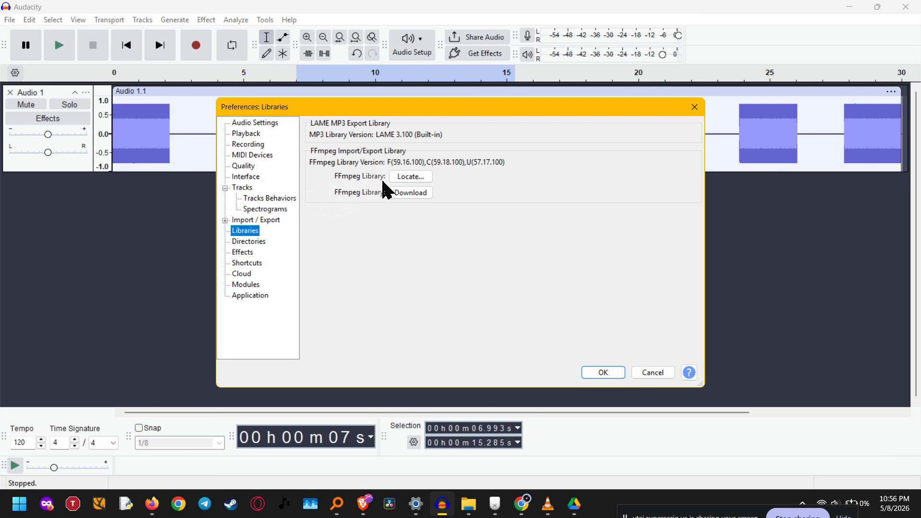
left_click(429, 178)
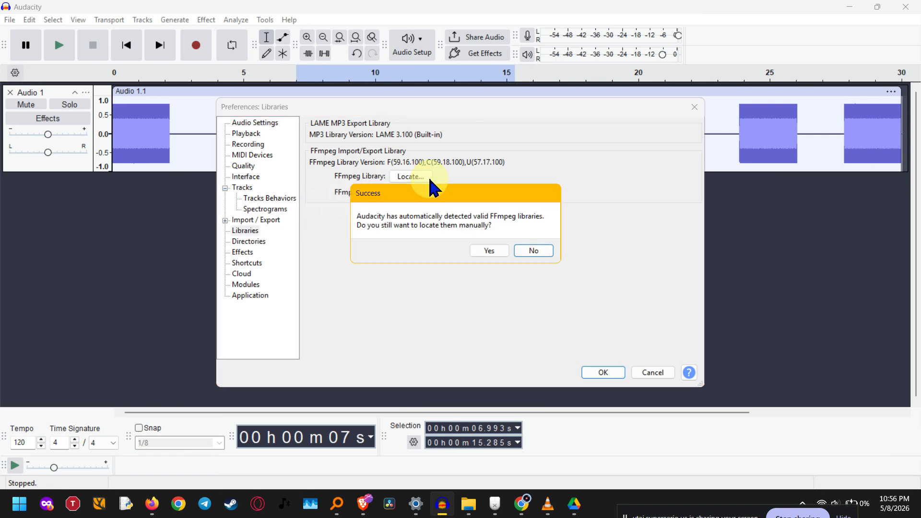
left_click(497, 255)
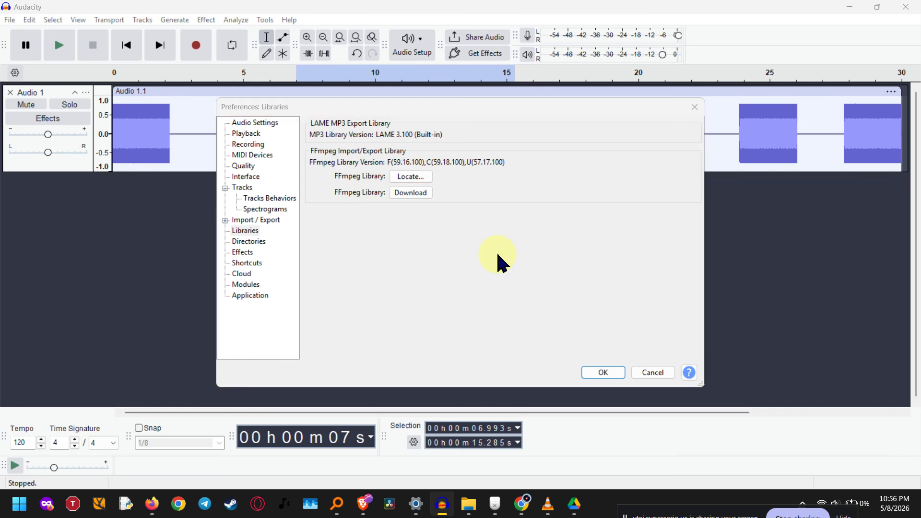
left_click(607, 245)
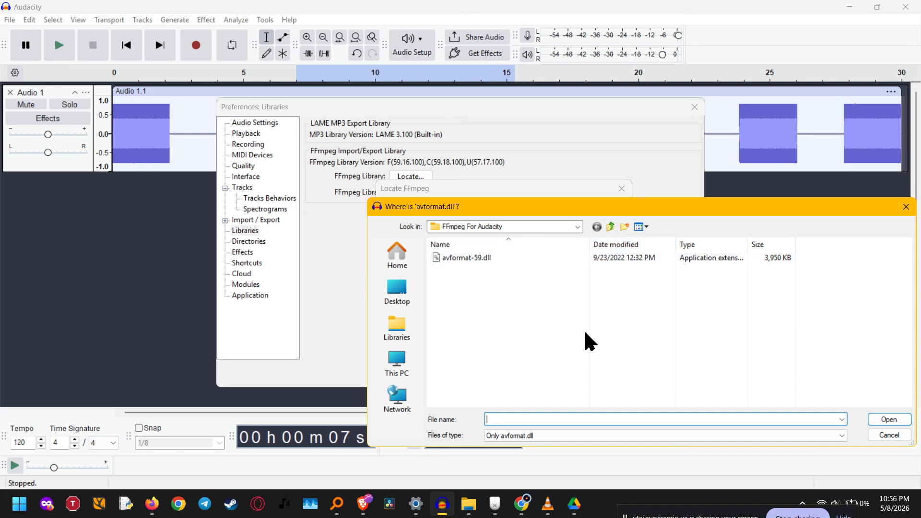
left_click(890, 435)
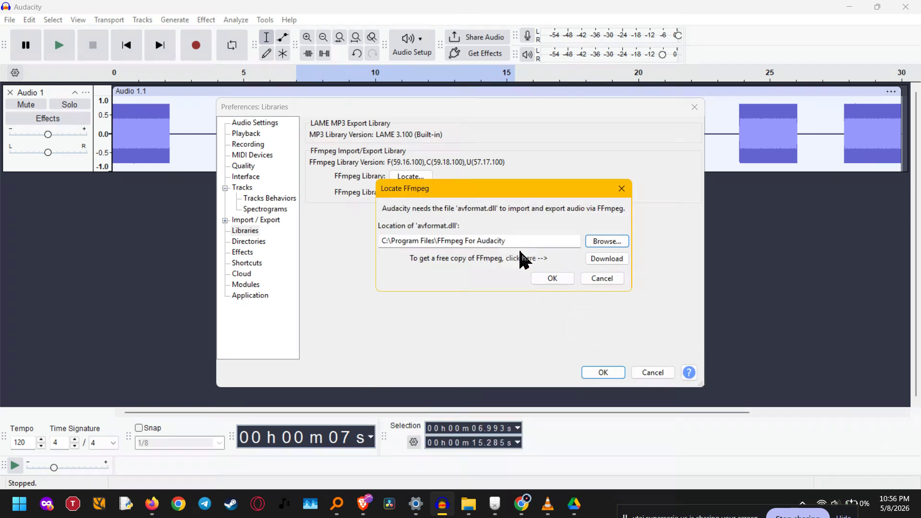
left_click_drag(525, 243, 388, 240)
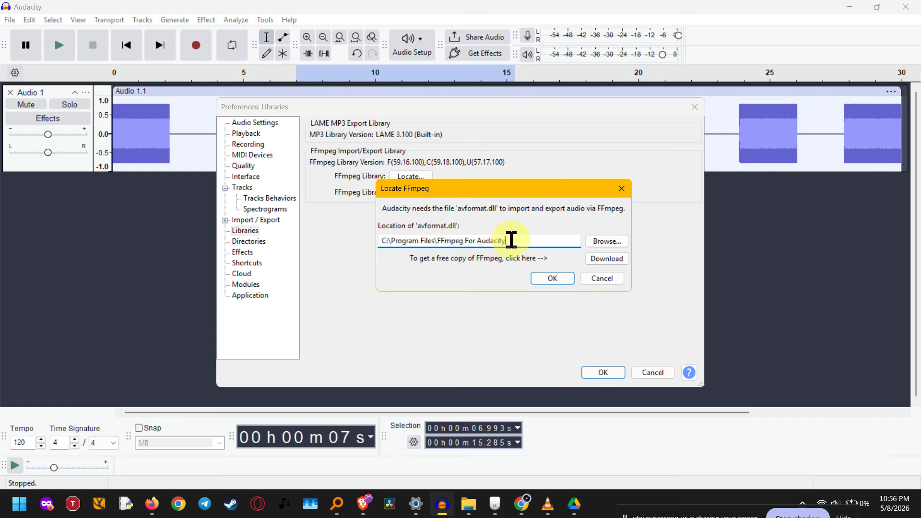
Set the avformat.dll location to avformat-59.dll in the FFmpeg For Audacity folder and accept the Libraries preferences
left_click(606, 241)
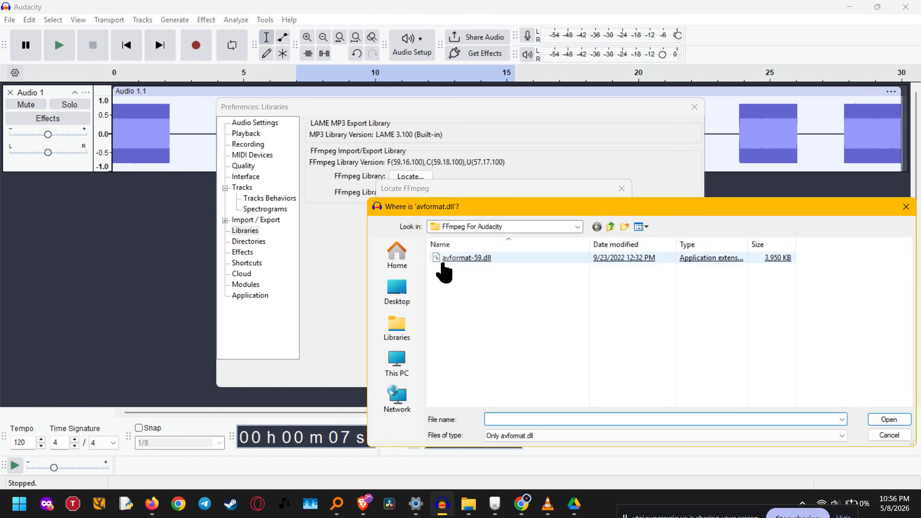
left_click(488, 259)
double_click(488, 259)
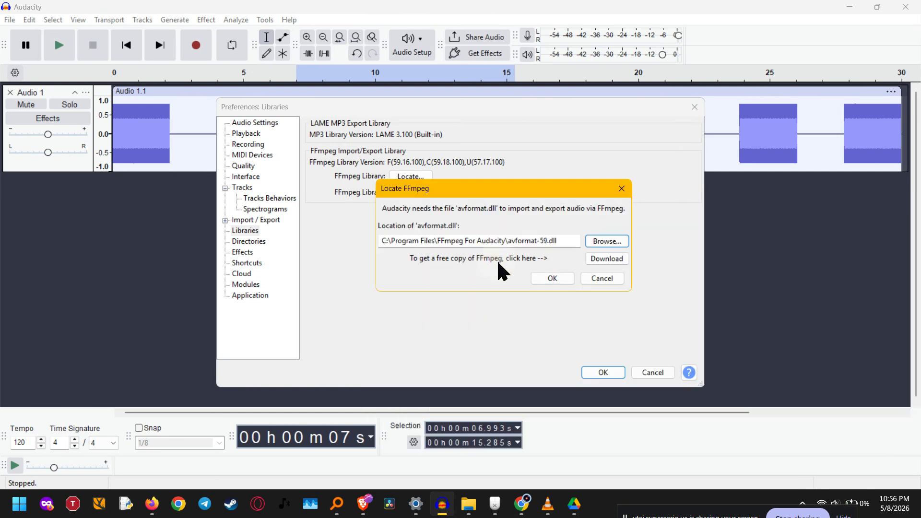
left_click(552, 280)
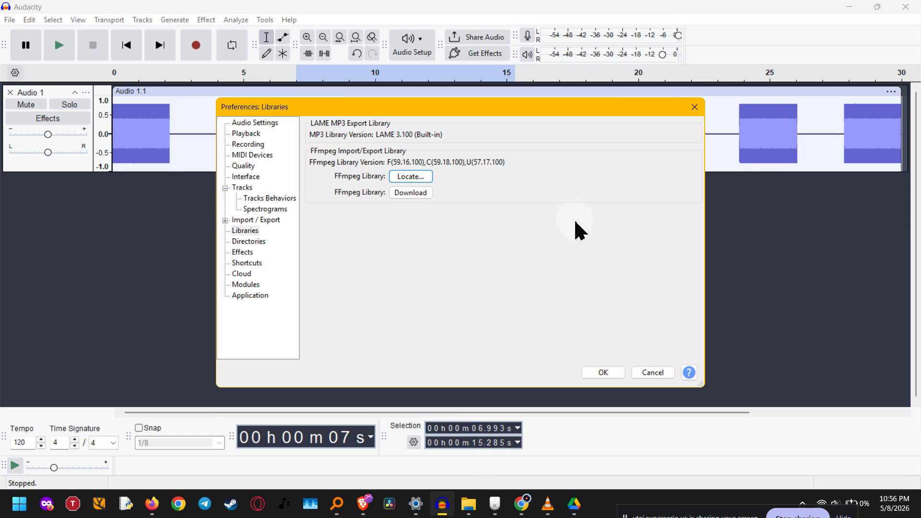
left_click(603, 373)
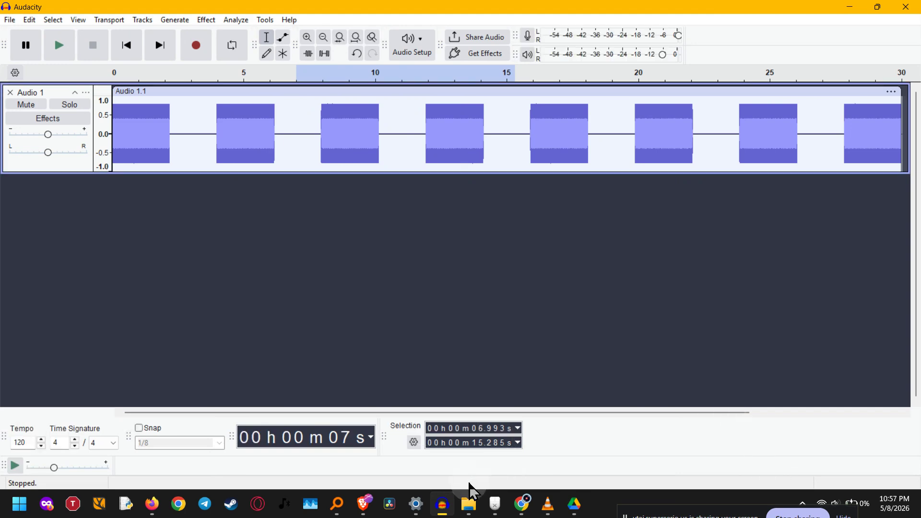
Switch to File Explorer, show the audacity folder under AppData\Roaming, and check its full path
mouse_move(468, 503)
left_click(464, 436)
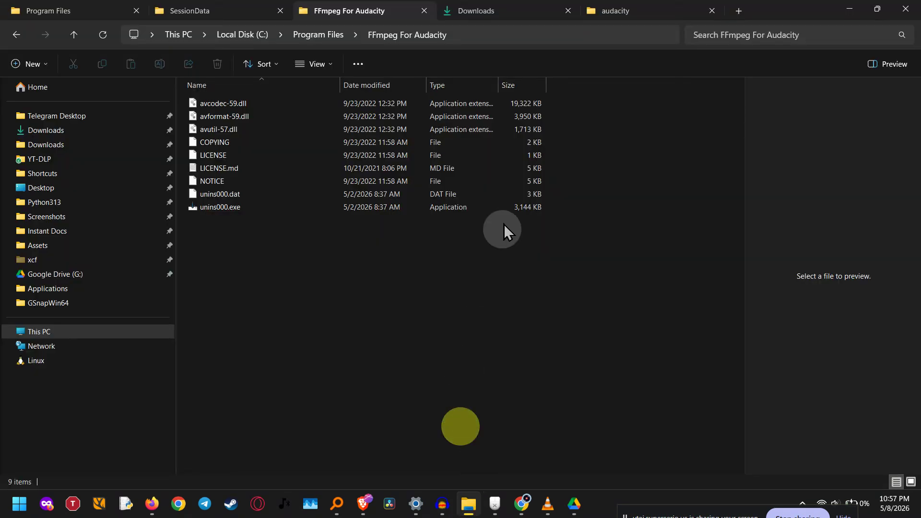
left_click(657, 9)
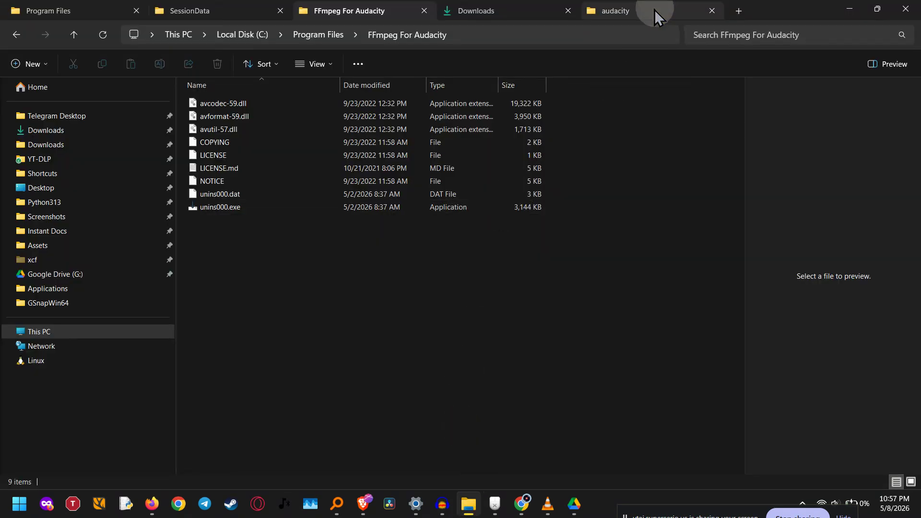
left_click(603, 37)
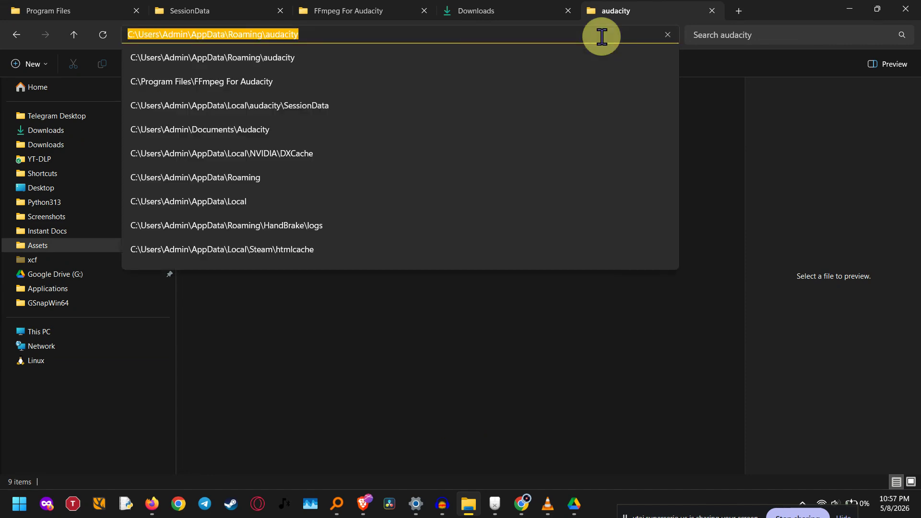
left_click(602, 36)
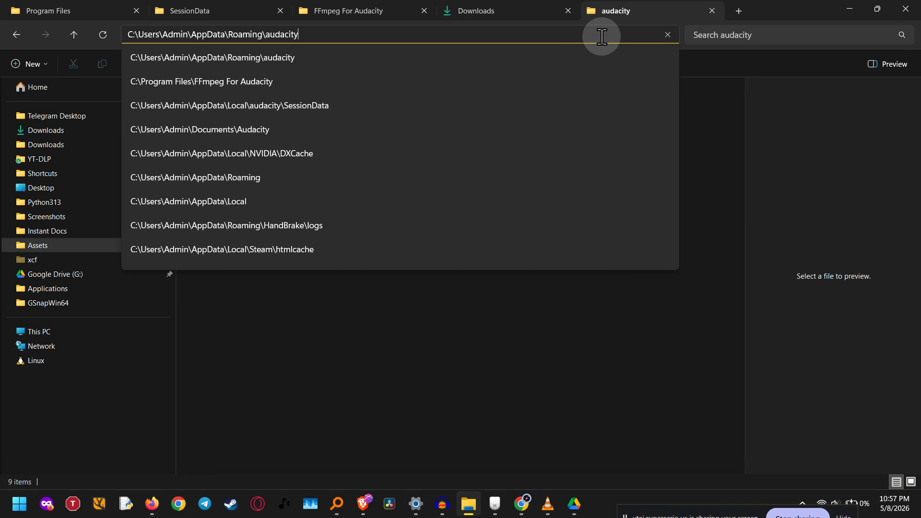
double_click(509, 36)
left_click(509, 37)
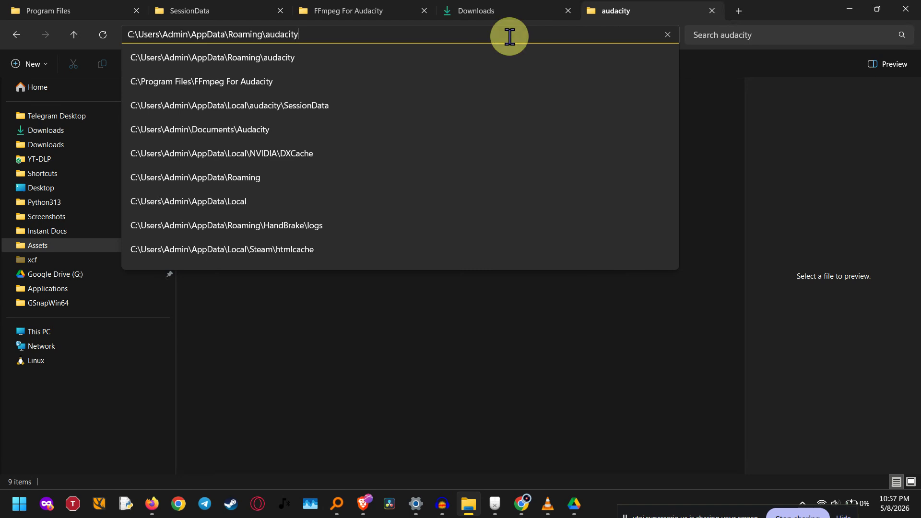
key("Escape")
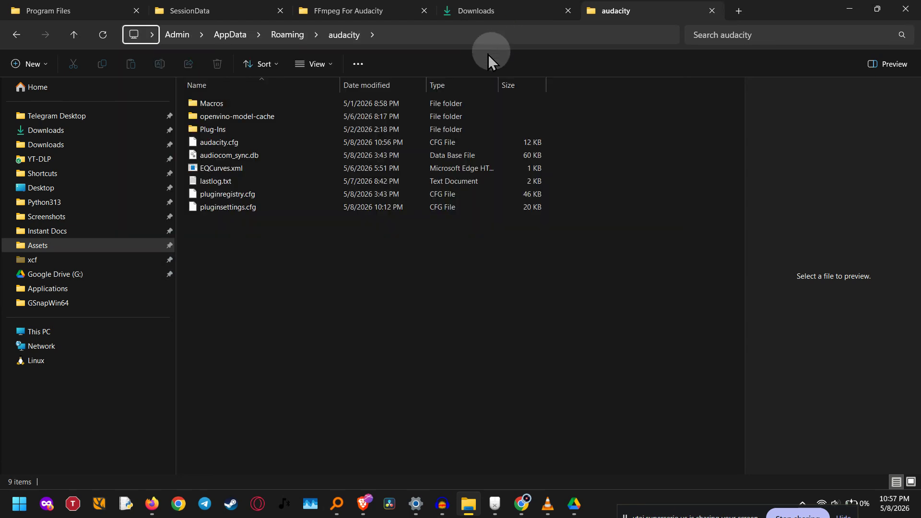
Open audacity.cfg from the audacity folder in Notepad
left_click(310, 147)
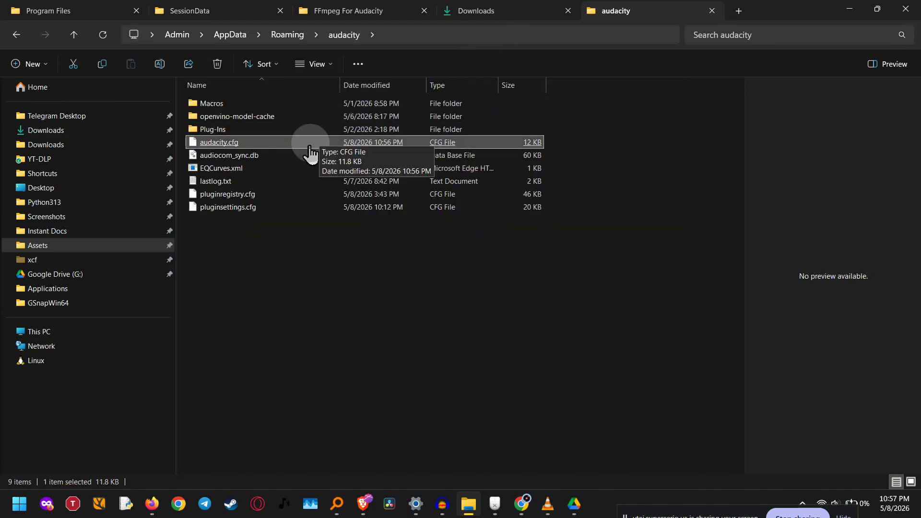
double_click(310, 146)
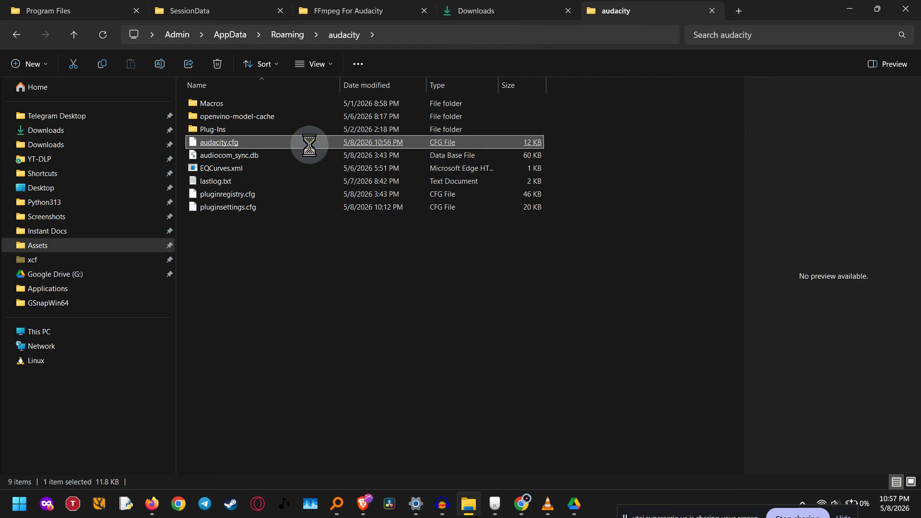
right_click(310, 145)
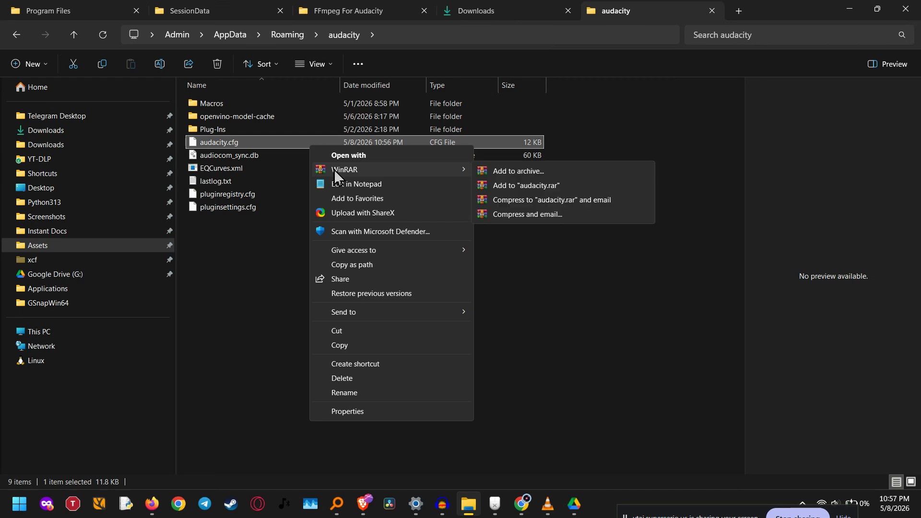
left_click(342, 184)
left_click(342, 181)
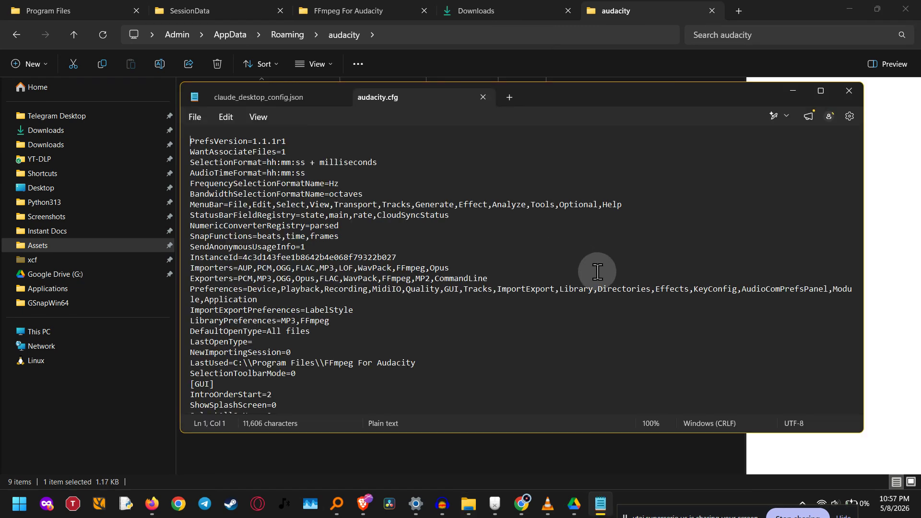
Search the audacity.cfg text for "fmpeg"
left_click(597, 271)
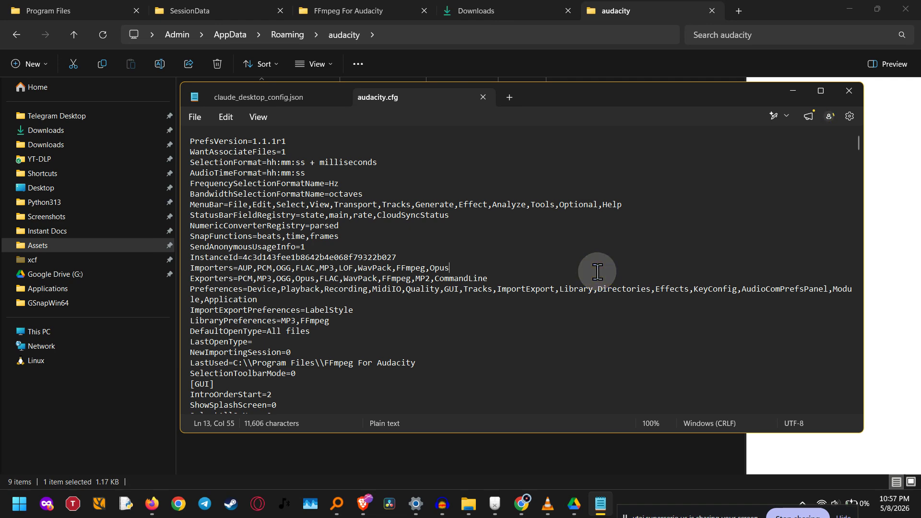
key("ctrl+f")
type("fmp")
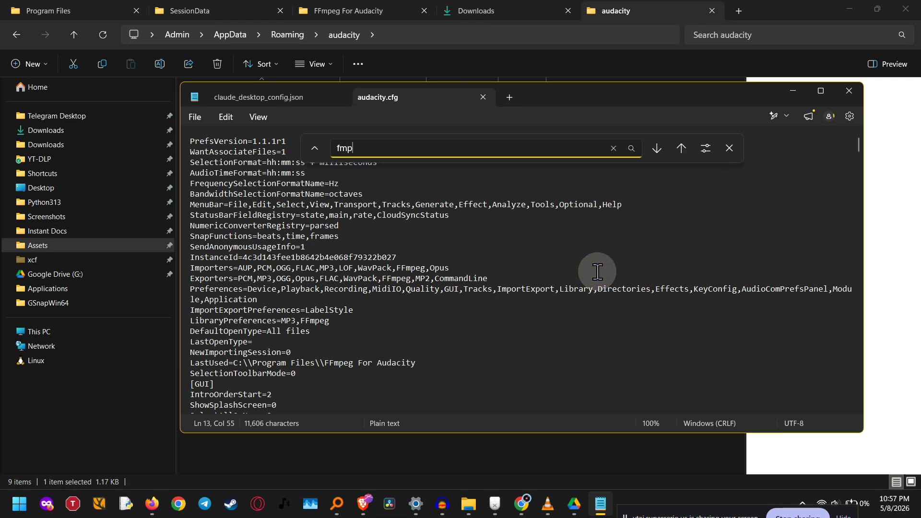
type("eg")
key("Return")
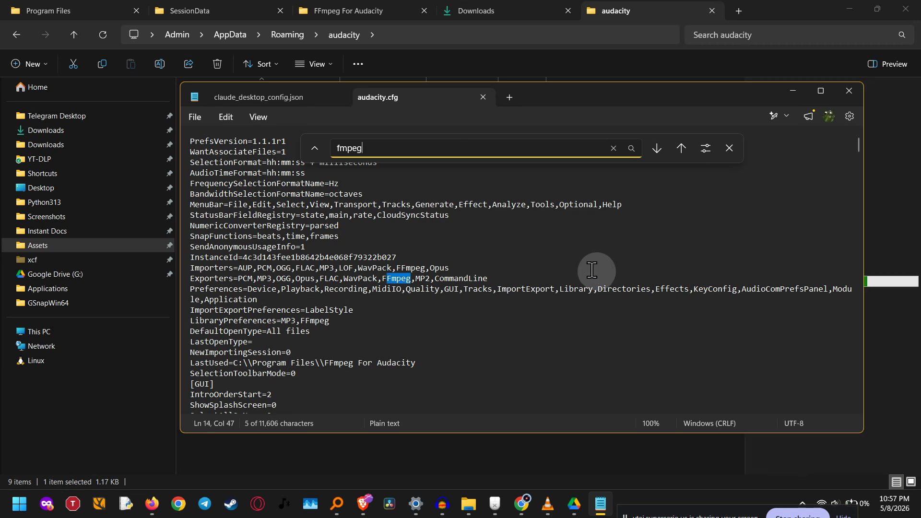
double_click(394, 280)
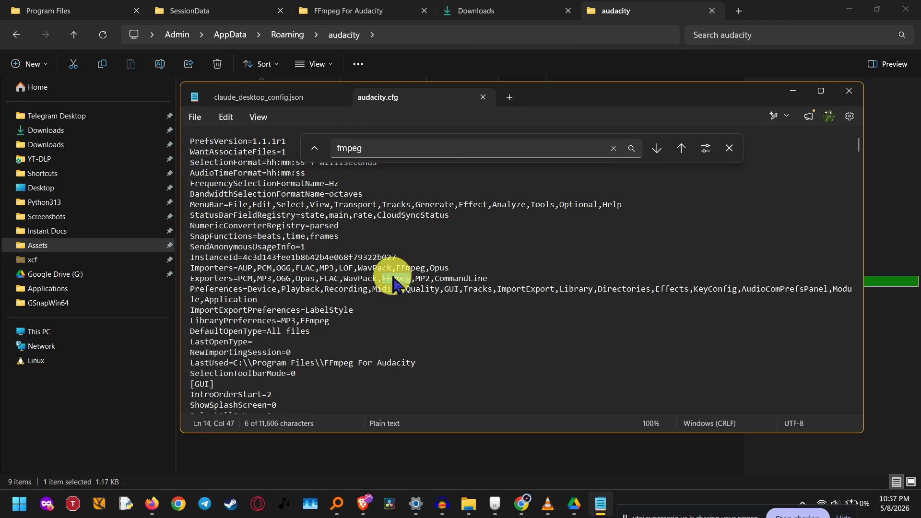
Step through the search matches to the FFmpegLibPath entry in the [FFmpeg] section
left_click(656, 154)
left_click(656, 155)
left_click(656, 155)
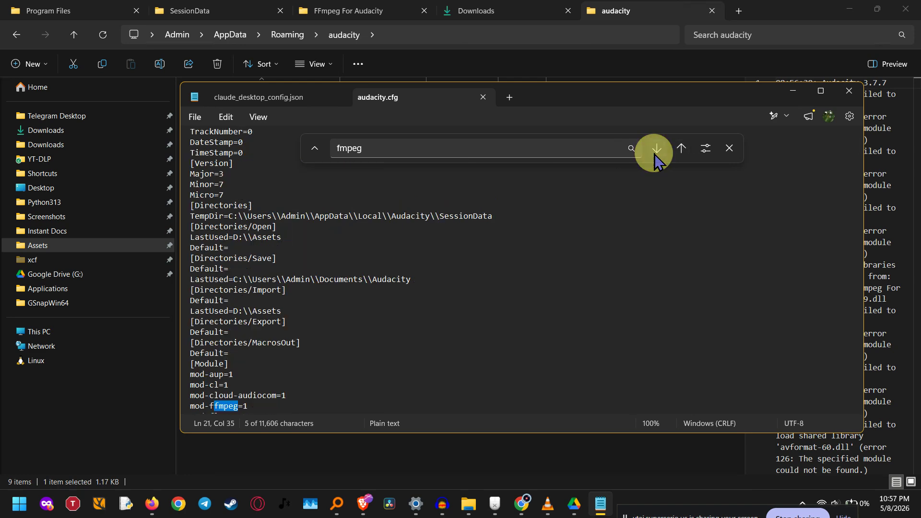
left_click(656, 155)
left_click(656, 155)
left_click(655, 150)
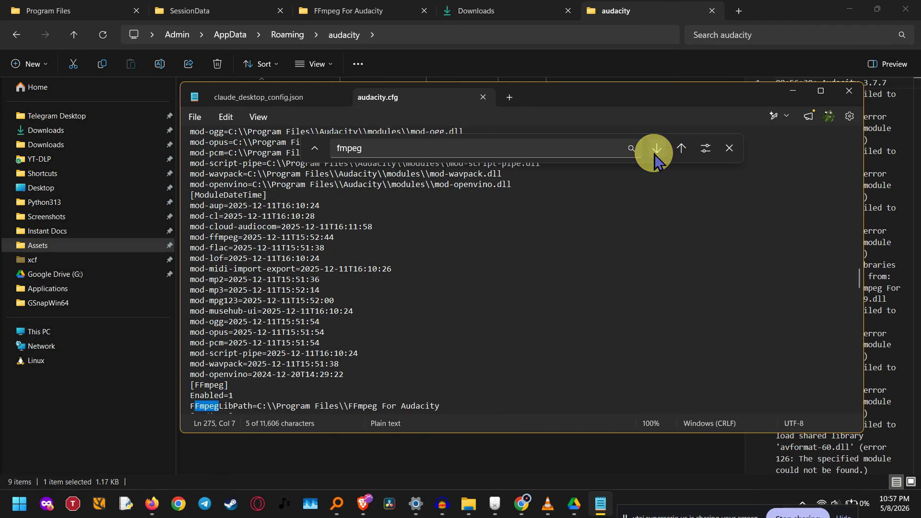
Dismiss the text search and close both audacity.cfg and claude_desktop_config.json
key("Escape")
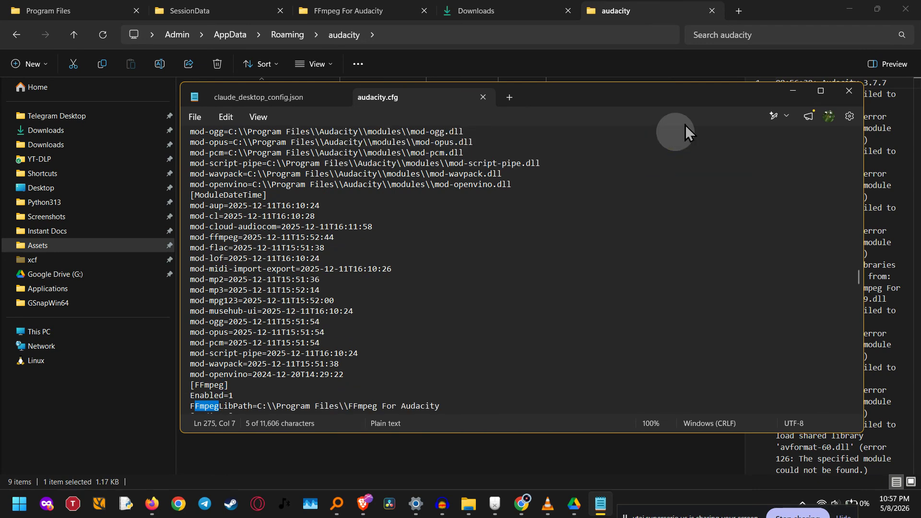
key("ctrl+w")
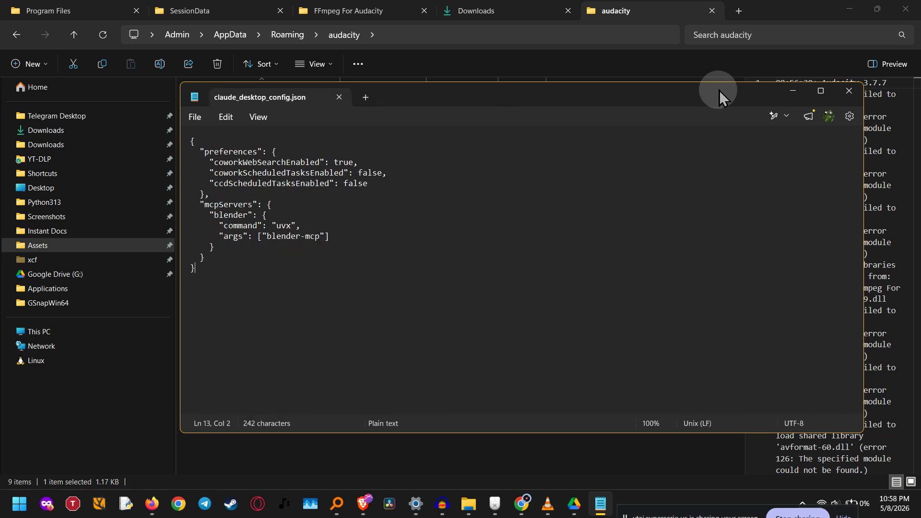
key("ctrl+w")
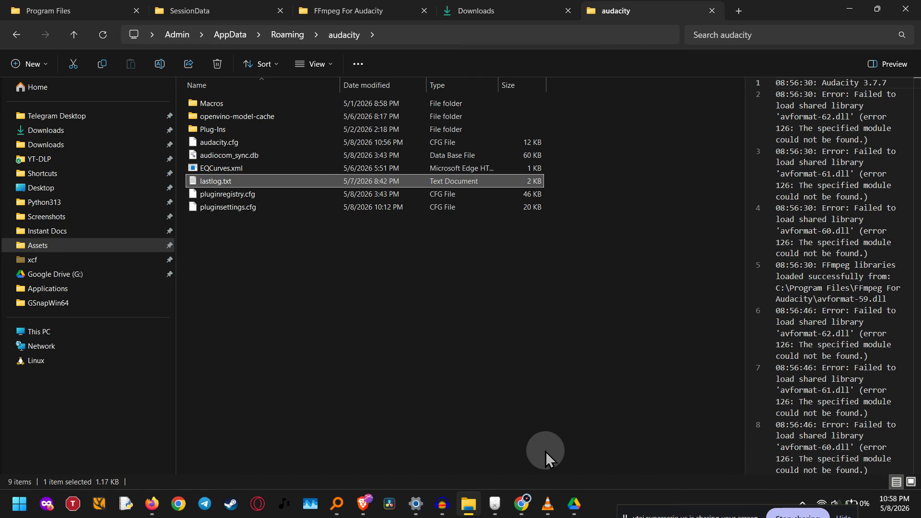
Switch to Chrome to review the FFmpeg installer links and package contents, and return to the Audacity project
mouse_move(526, 507)
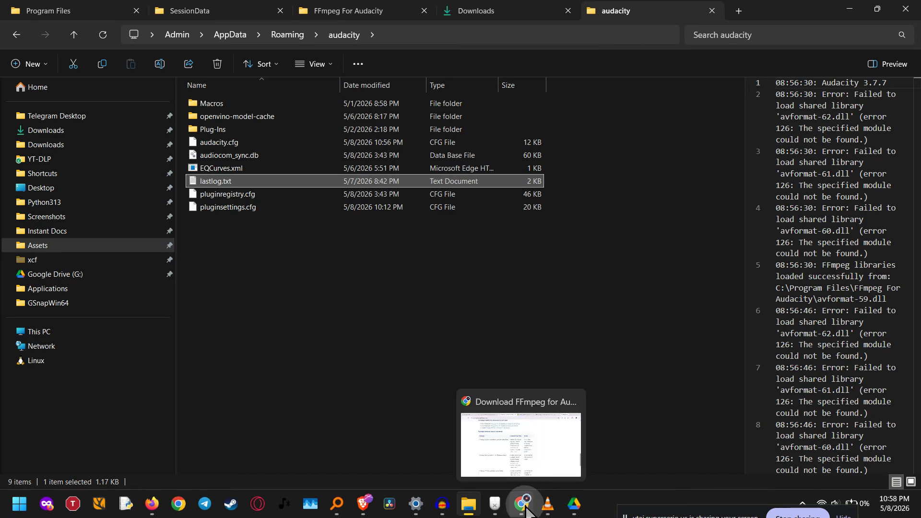
left_click(522, 474)
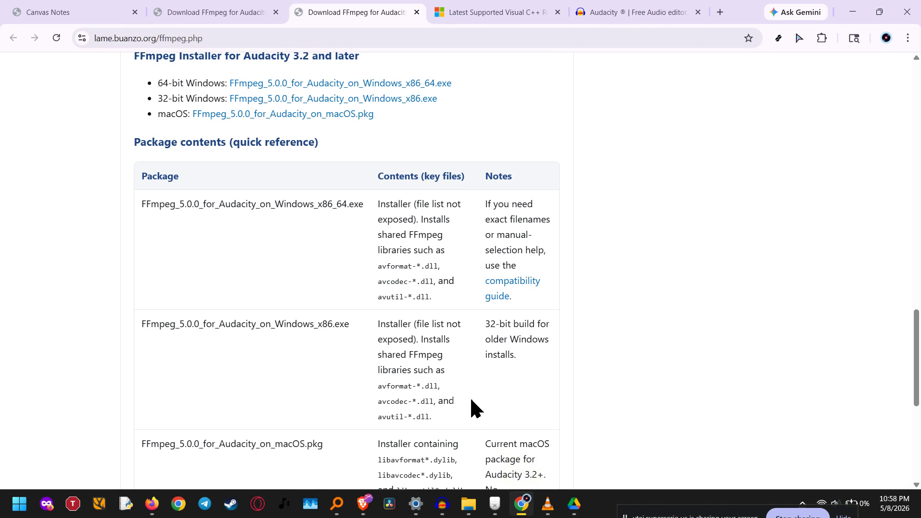
scroll(471, 409, "up", 2)
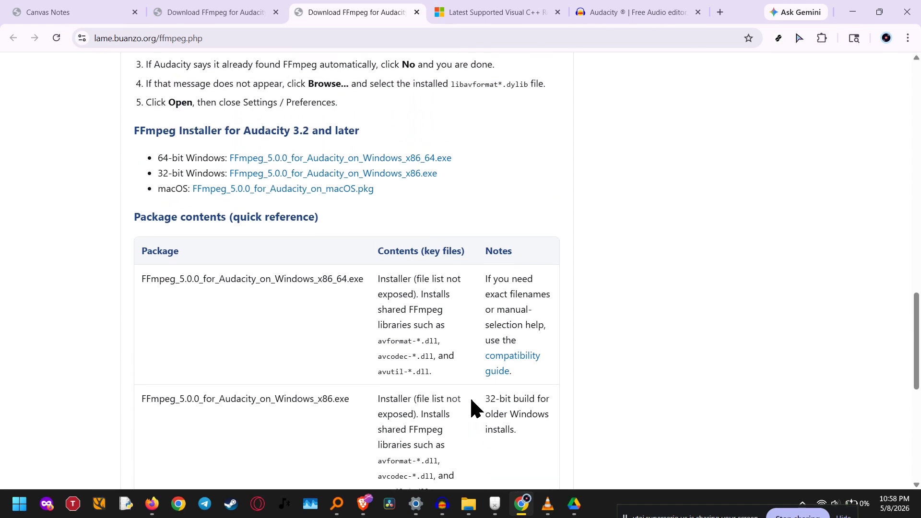
left_click(476, 417)
mouse_move(445, 500)
left_click(446, 475)
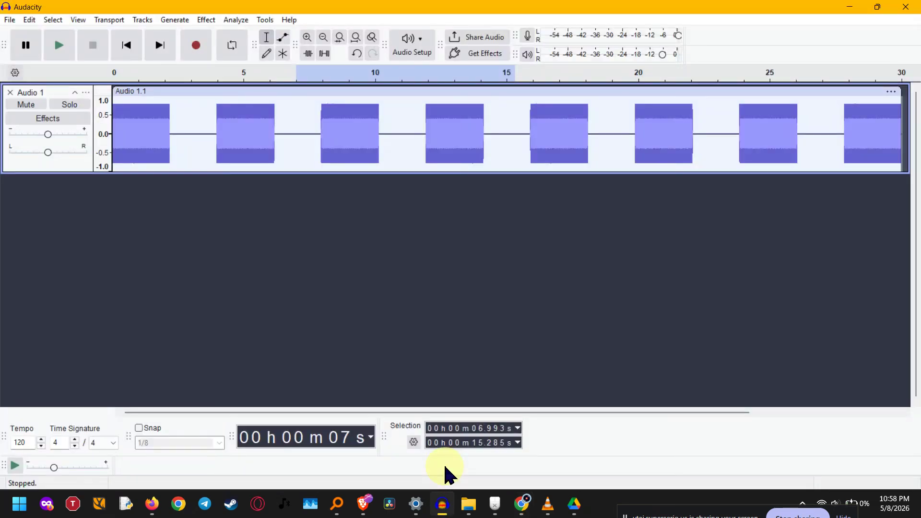